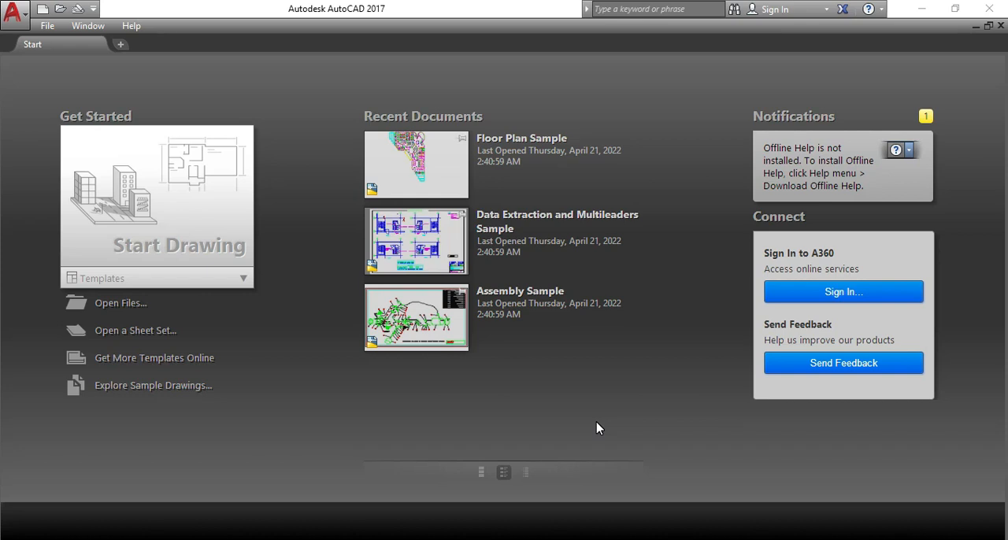
Create a new drawing from the acadiso.dwt template.
click(243, 278)
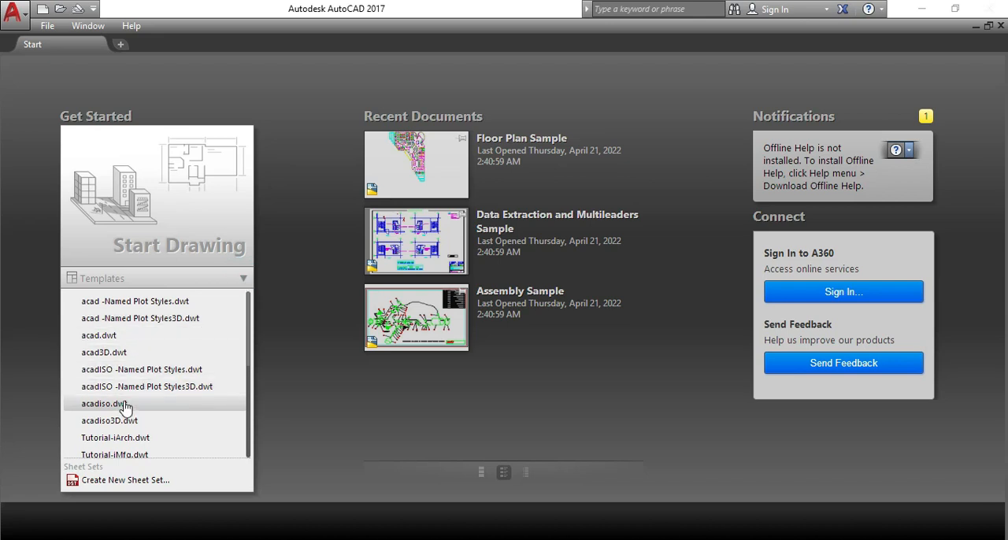
click(125, 404)
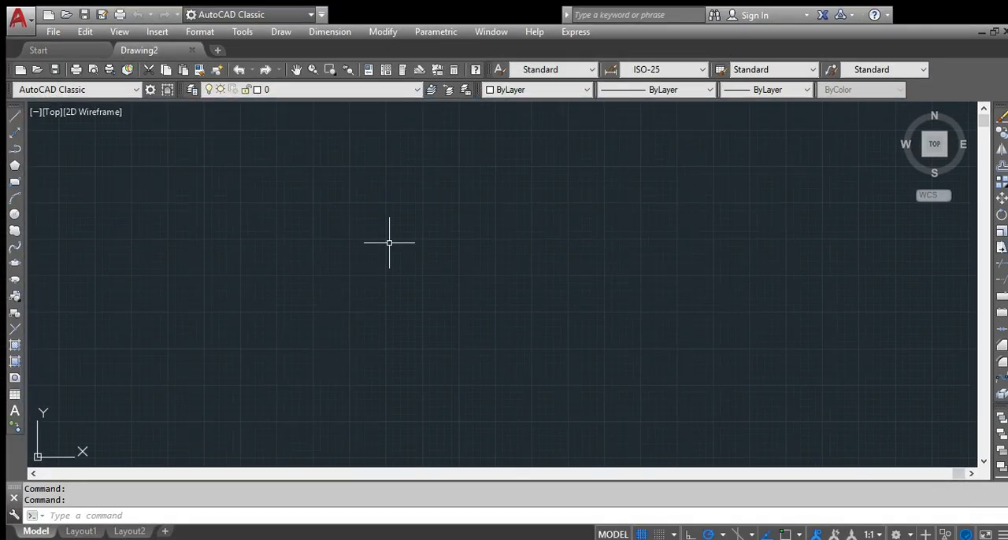
scroll(416, 256, up, 2)
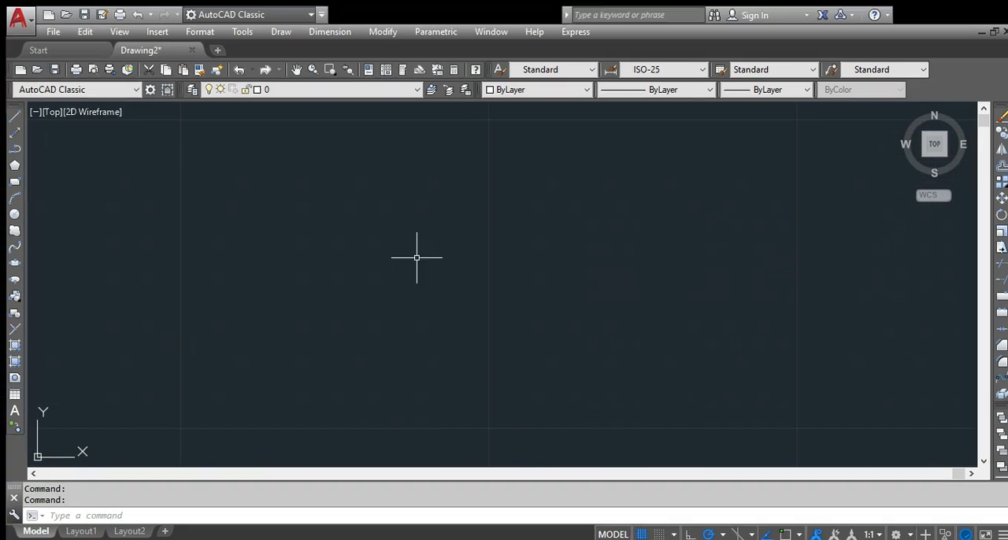
scroll(416, 260, down, 2)
Load the application weldapp.VLX from the WeldApp folder with Add to History enabled.
text(ap)
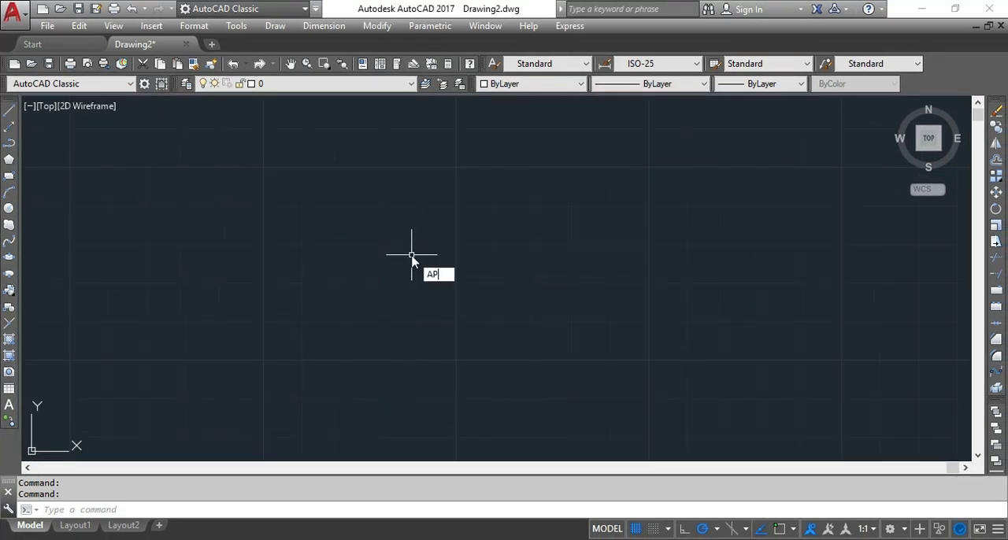
key(Return)
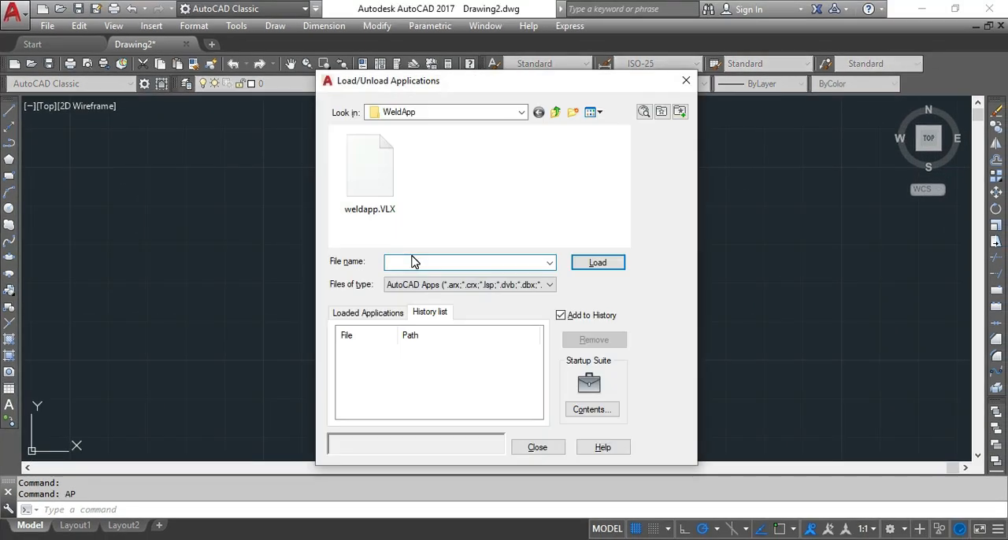
click(364, 169)
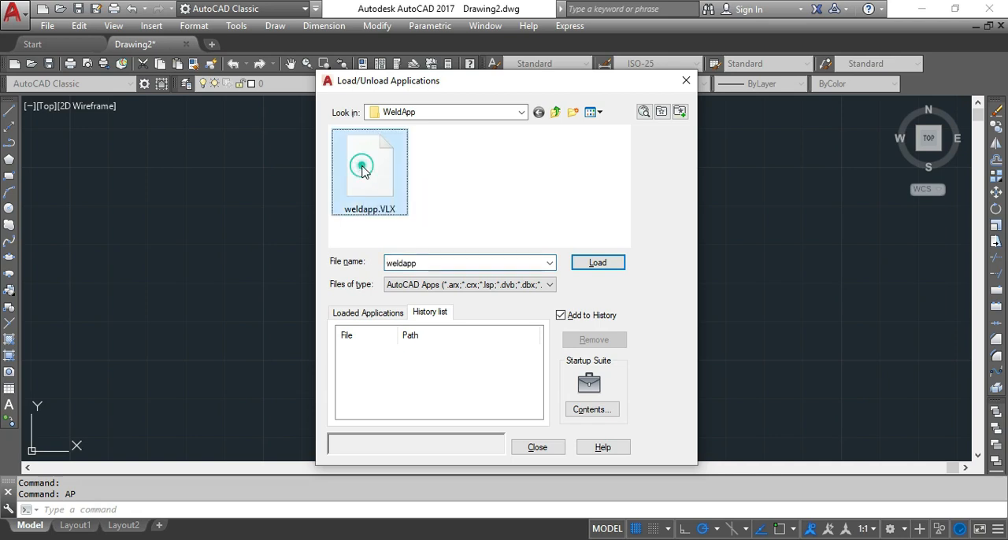
click(376, 318)
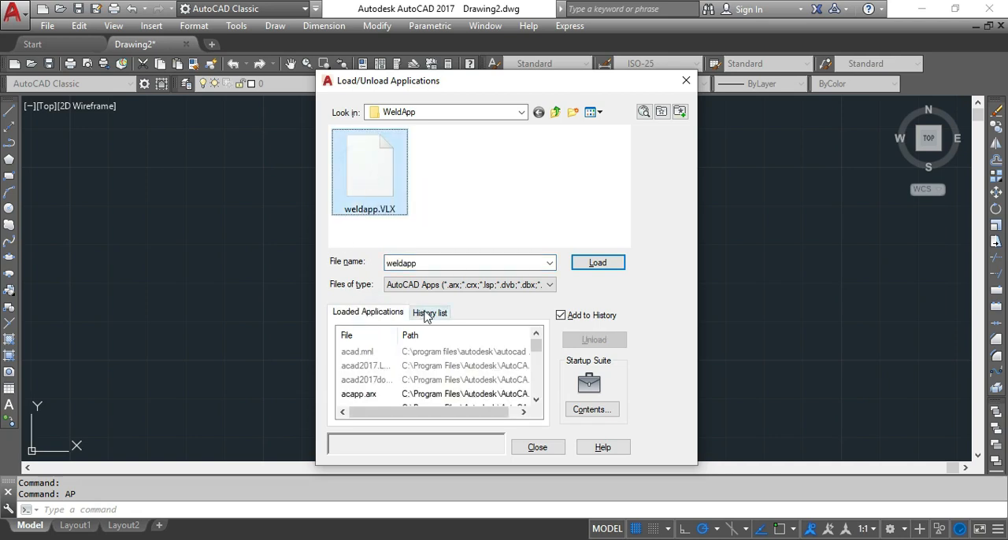
click(421, 315)
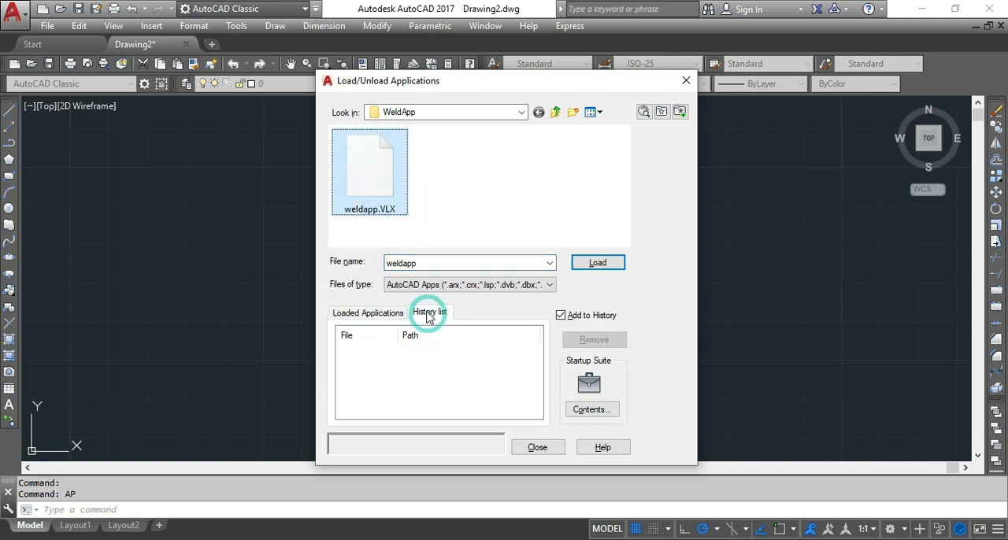
click(560, 315)
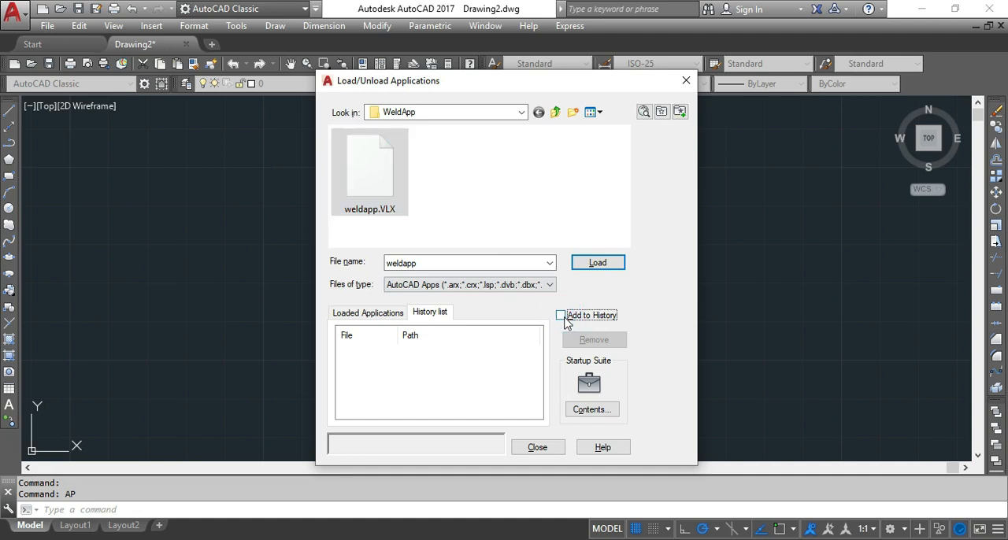
click(599, 263)
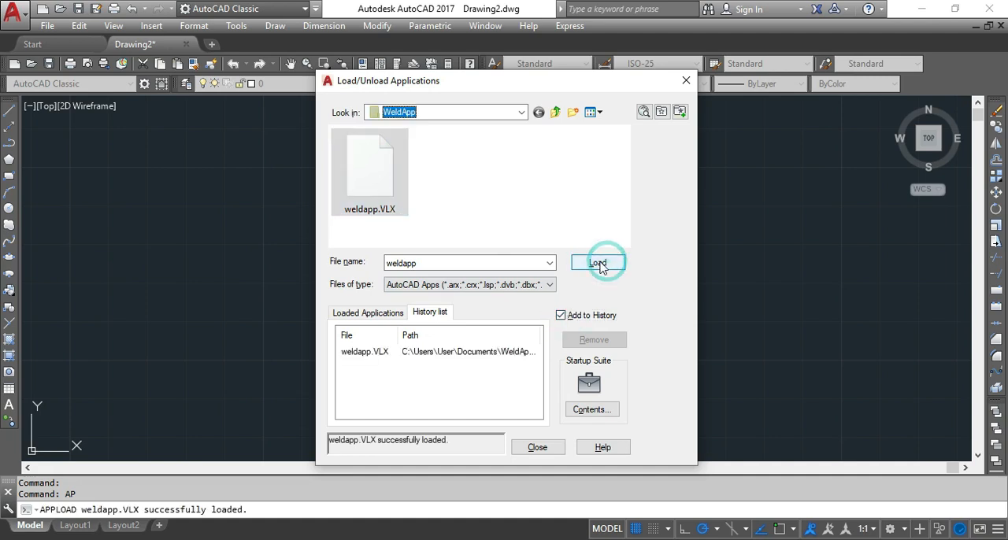
click(425, 352)
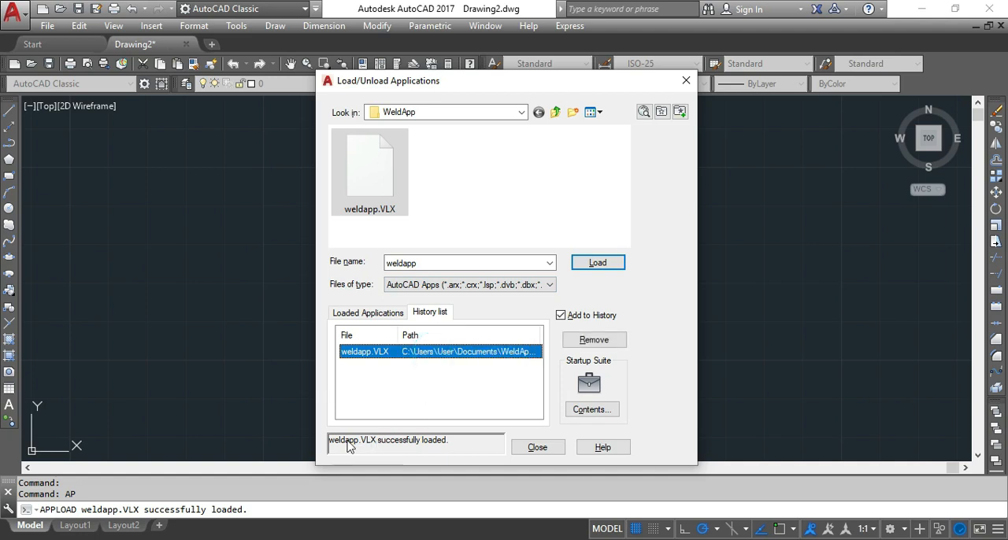
click(459, 442)
click(379, 444)
Add weldapp.VLX to the Startup Suite and finish loading applications.
click(590, 410)
click(417, 350)
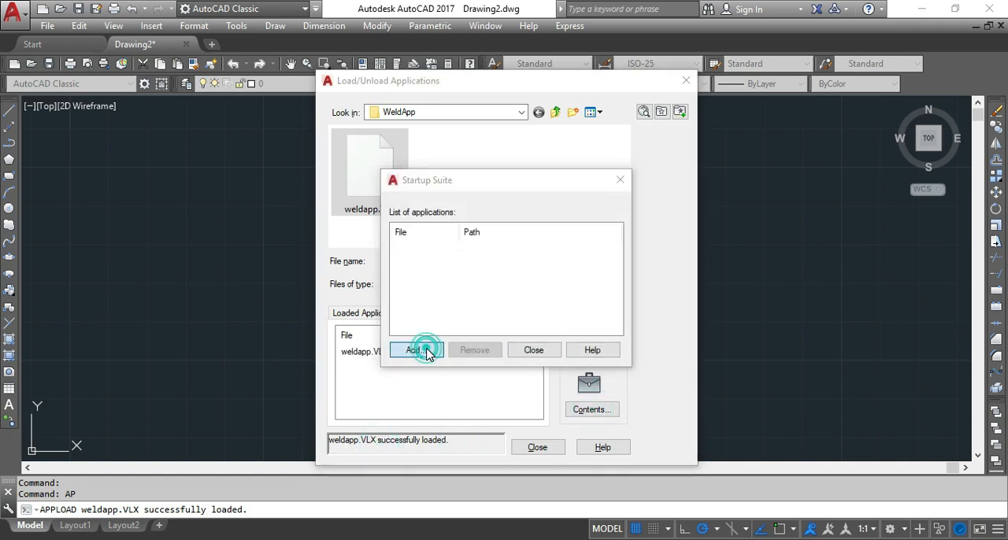
click(555, 291)
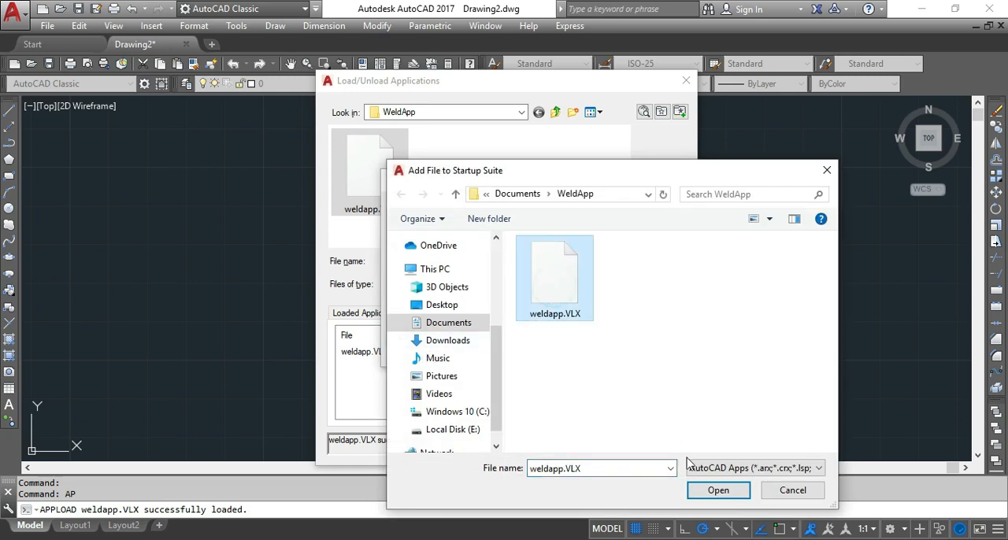
click(718, 491)
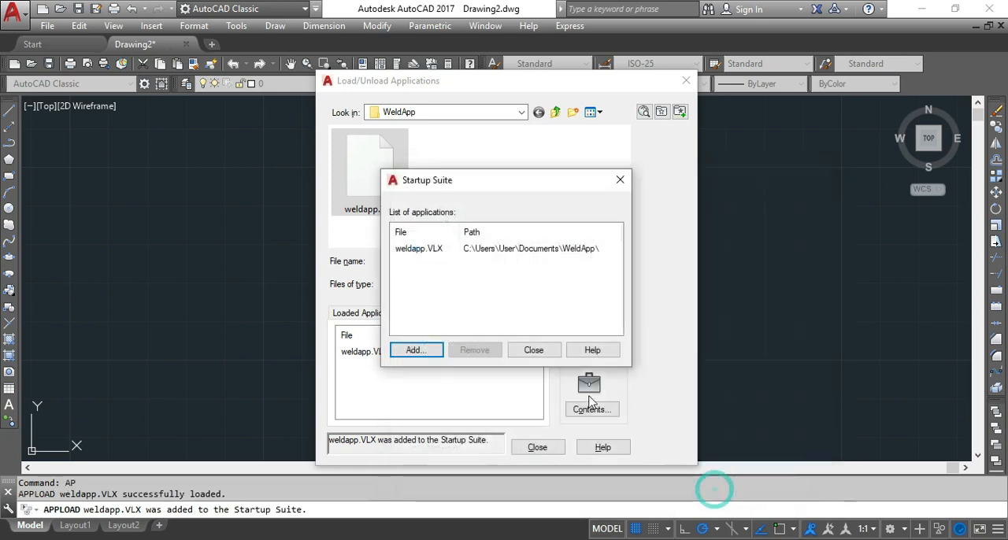
click(411, 251)
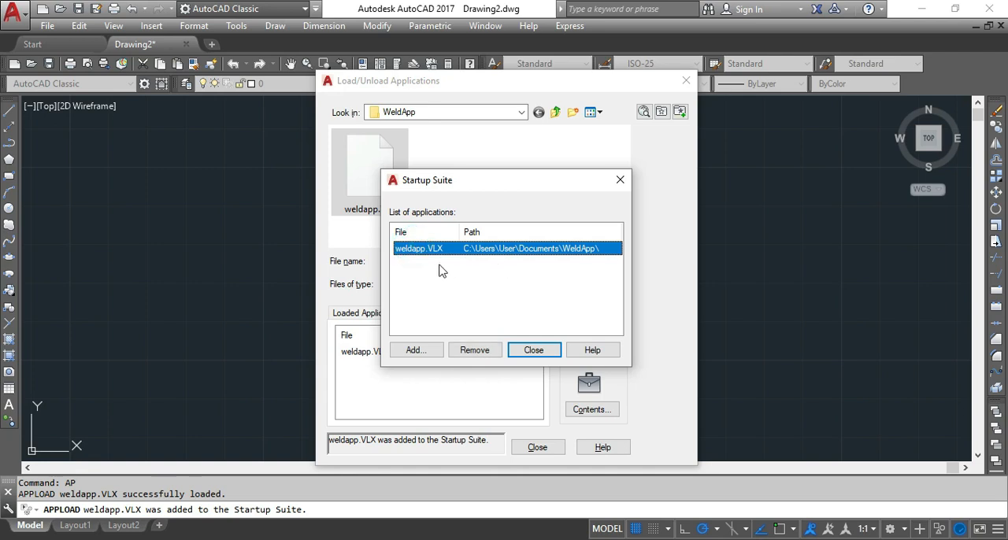
click(540, 353)
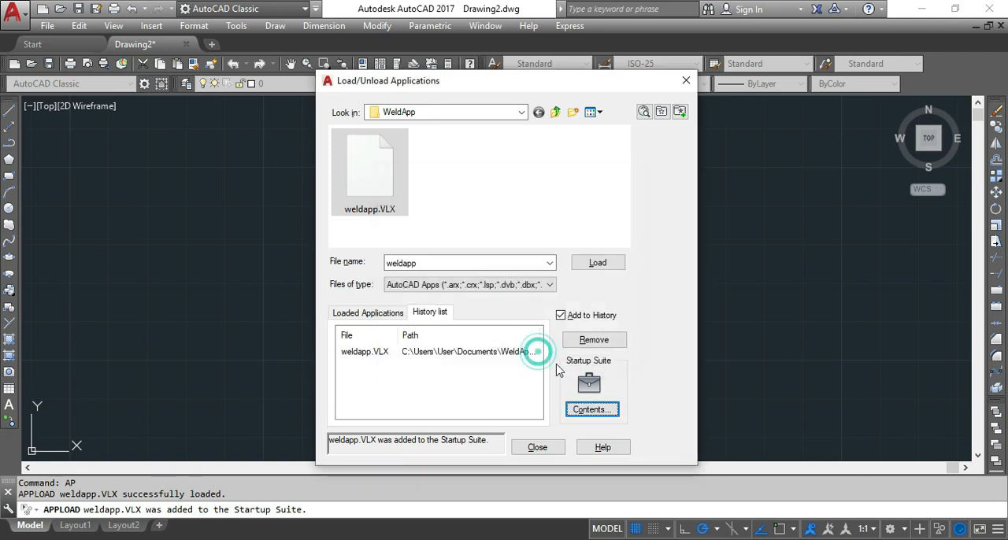
click(538, 448)
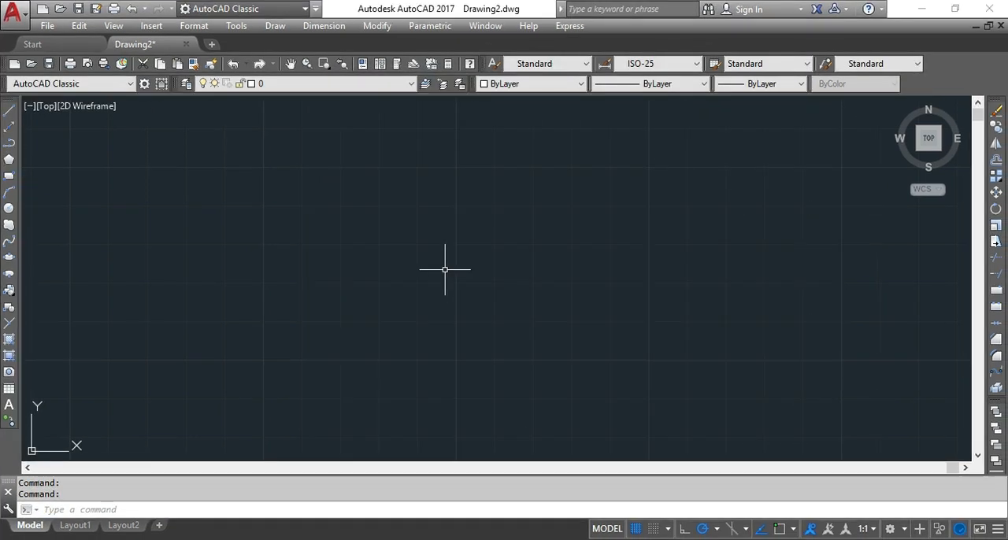
text(WELDAPP)
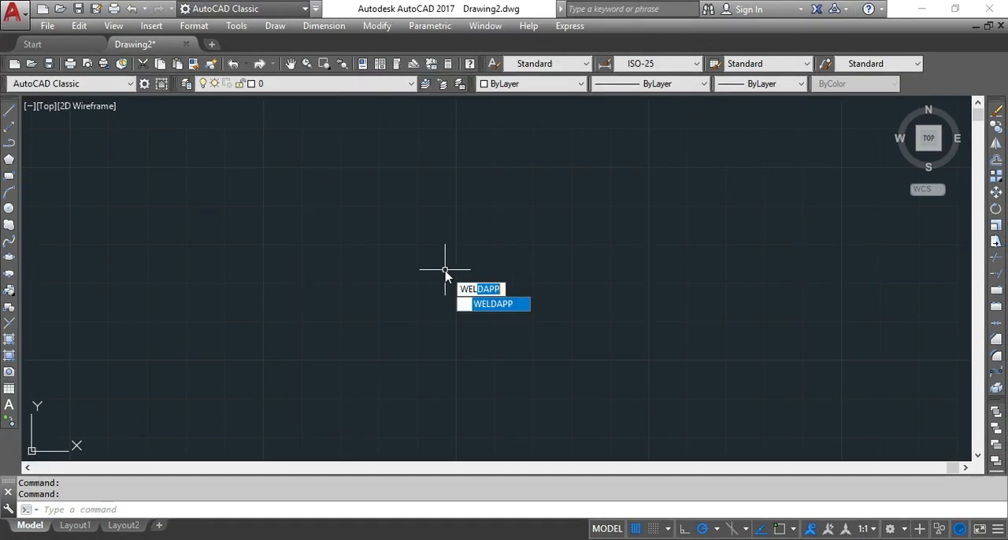
click(495, 308)
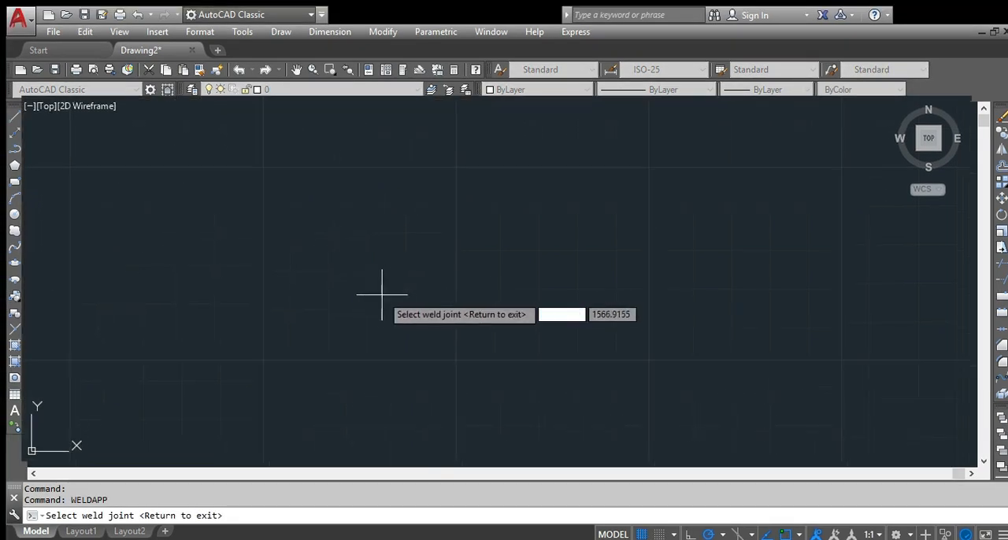
click(379, 302)
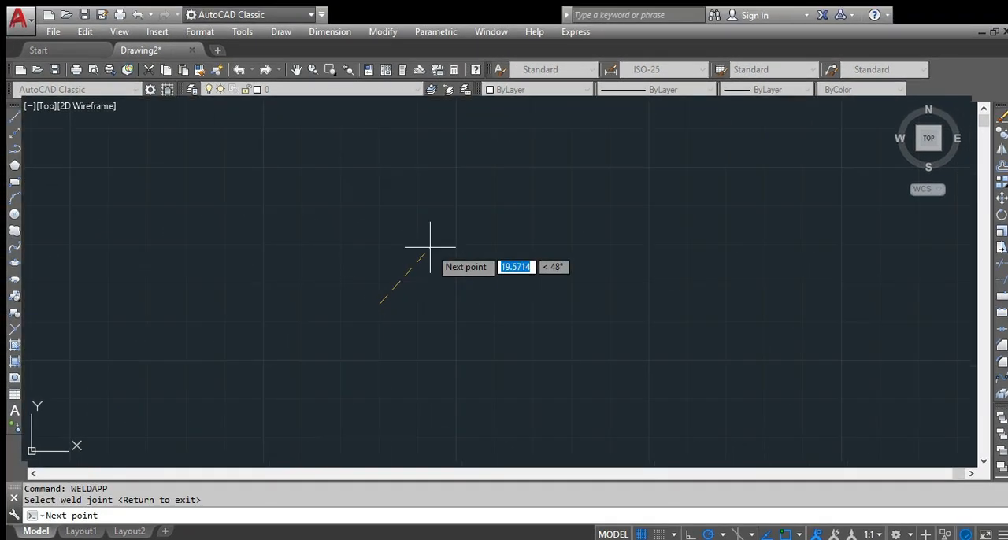
click(427, 242)
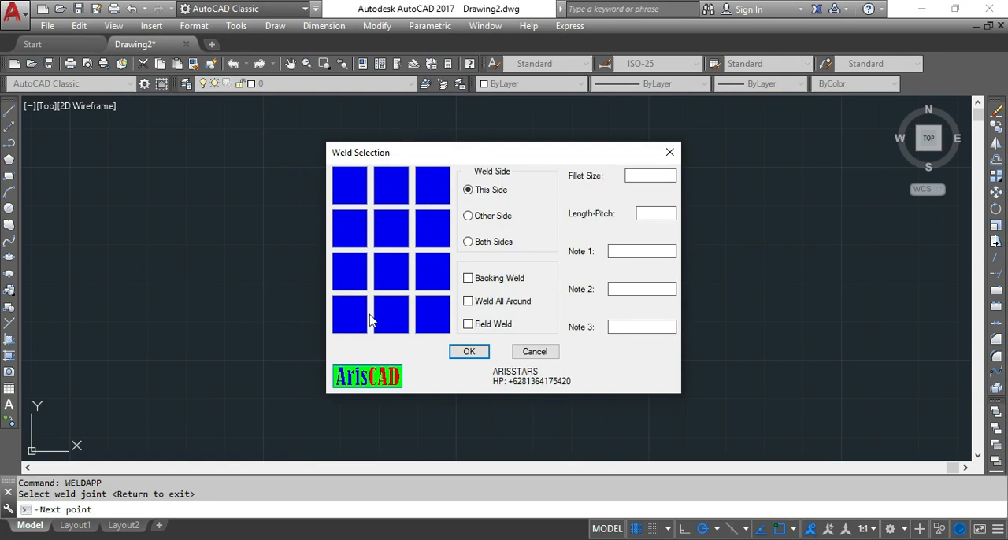
click(536, 352)
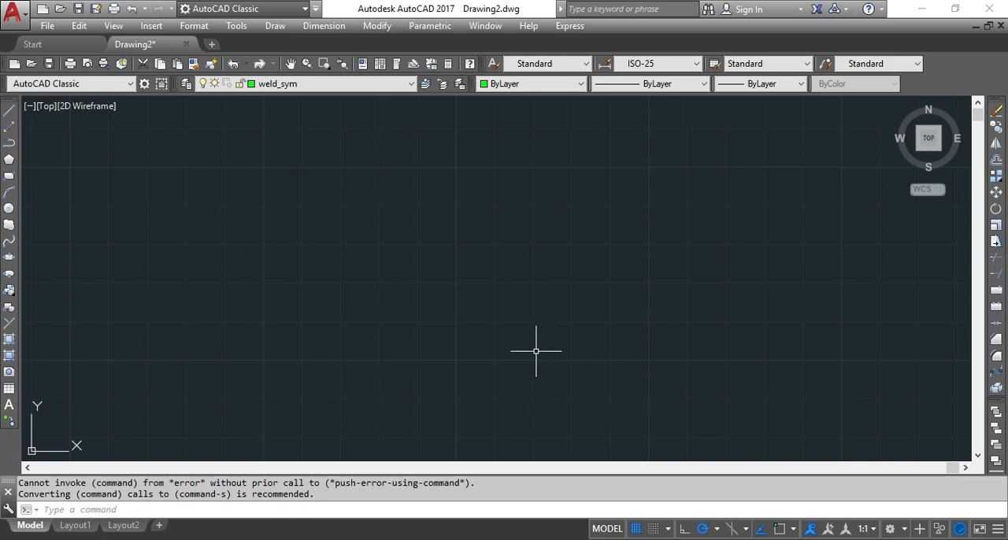
Add the WeldApp folder in Documents to the Support File Search Path and apply the options.
text(OP)
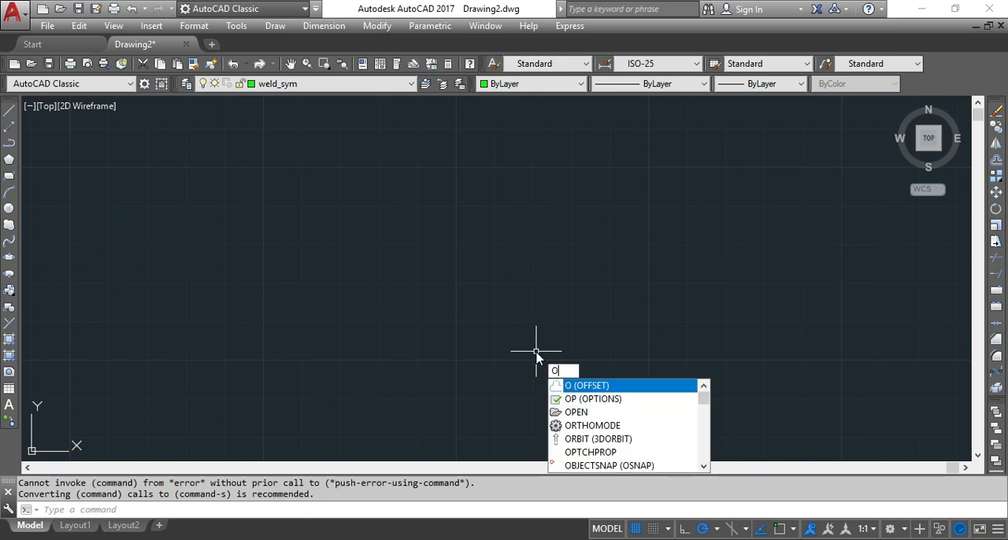
click(587, 386)
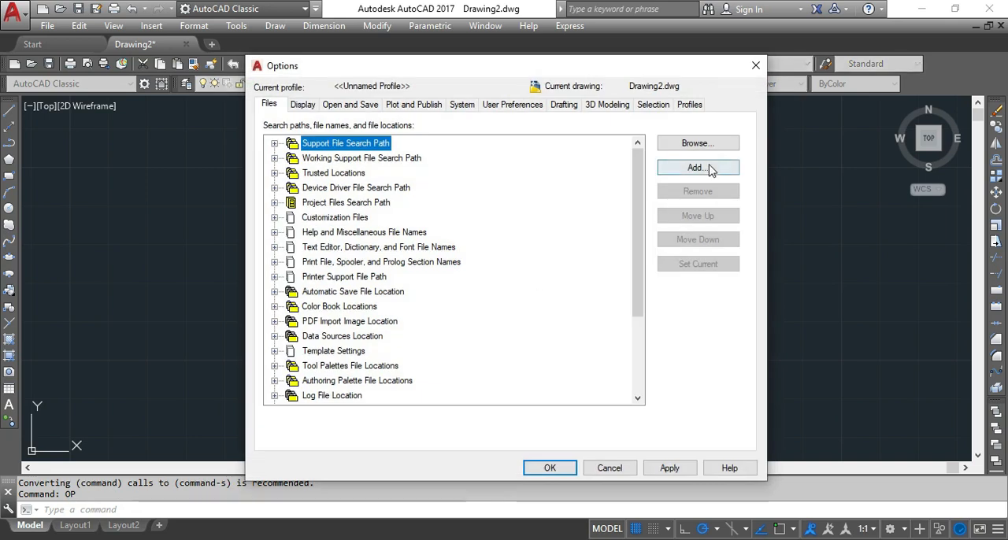
click(711, 170)
click(696, 149)
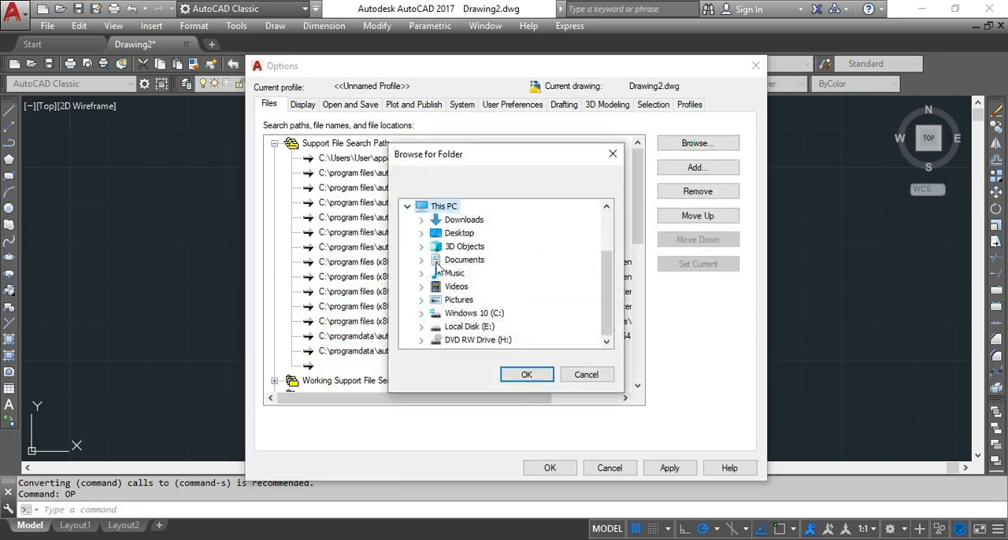
click(421, 260)
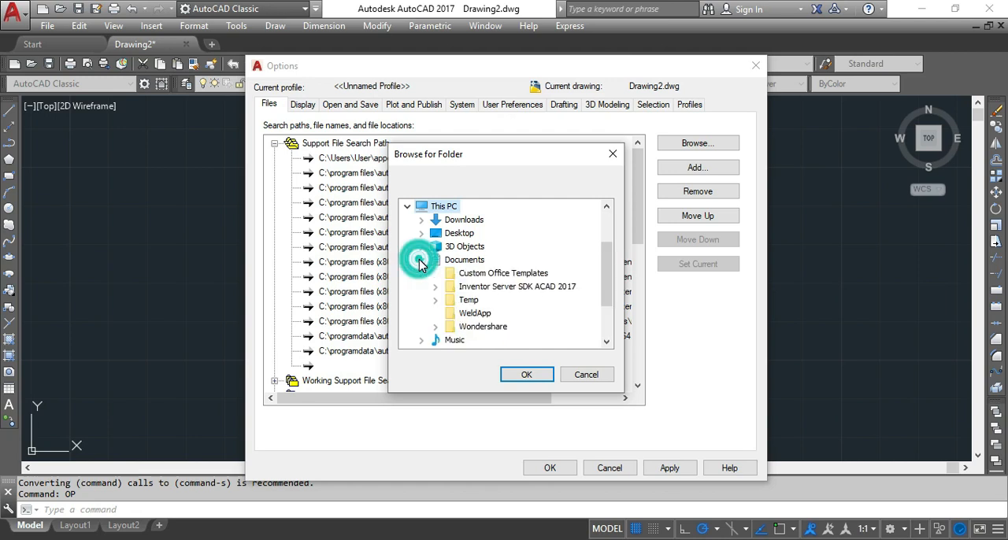
click(480, 315)
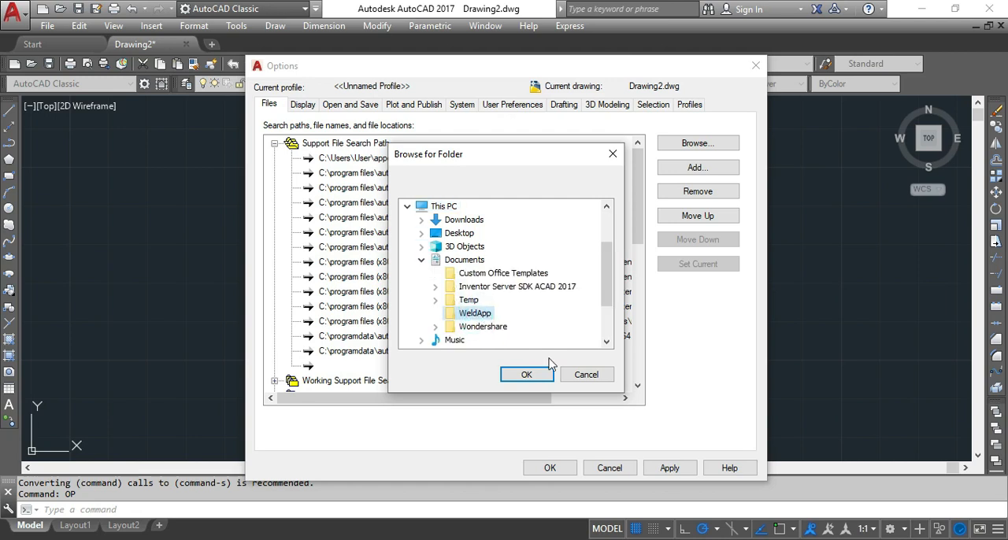
click(527, 375)
click(669, 467)
click(551, 467)
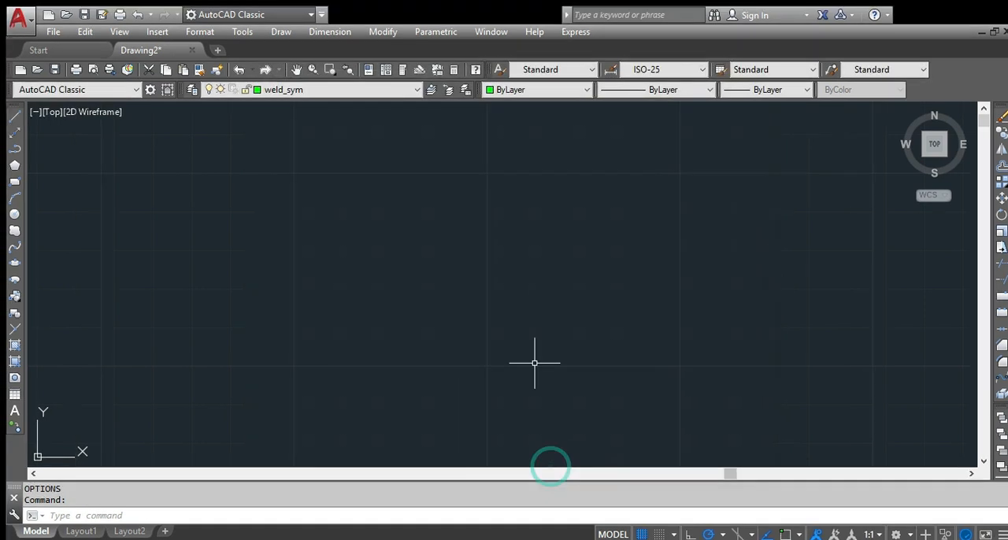
Run WELDAPP and place a Fillet weld symbol with fillet size 5 on This Side, its leader pointing down to the joint.
text(WELDAPP)
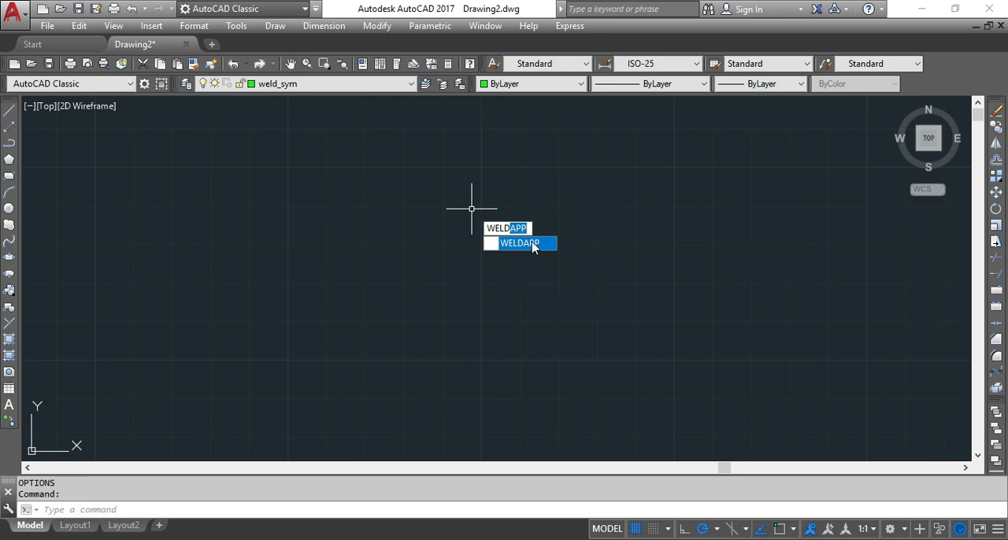
click(532, 246)
click(532, 241)
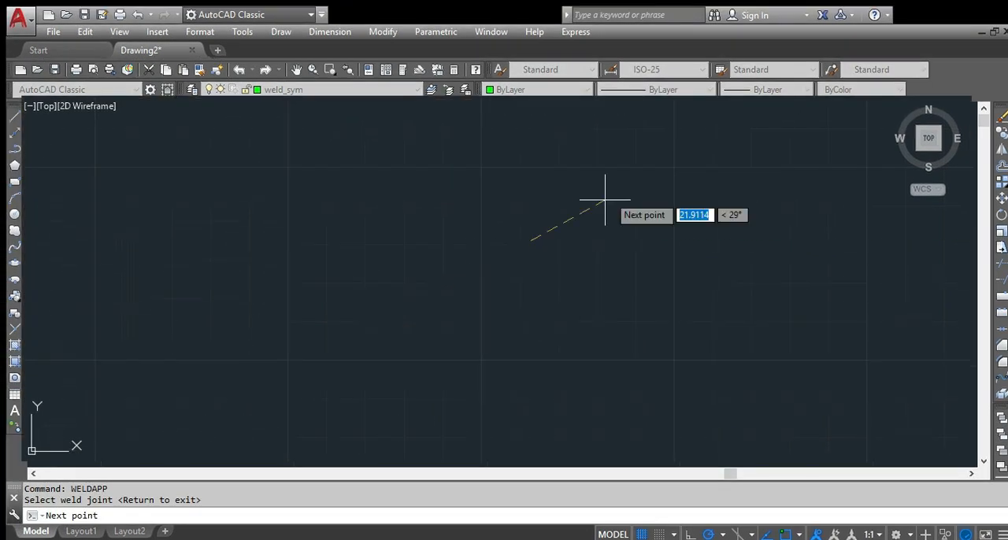
click(582, 199)
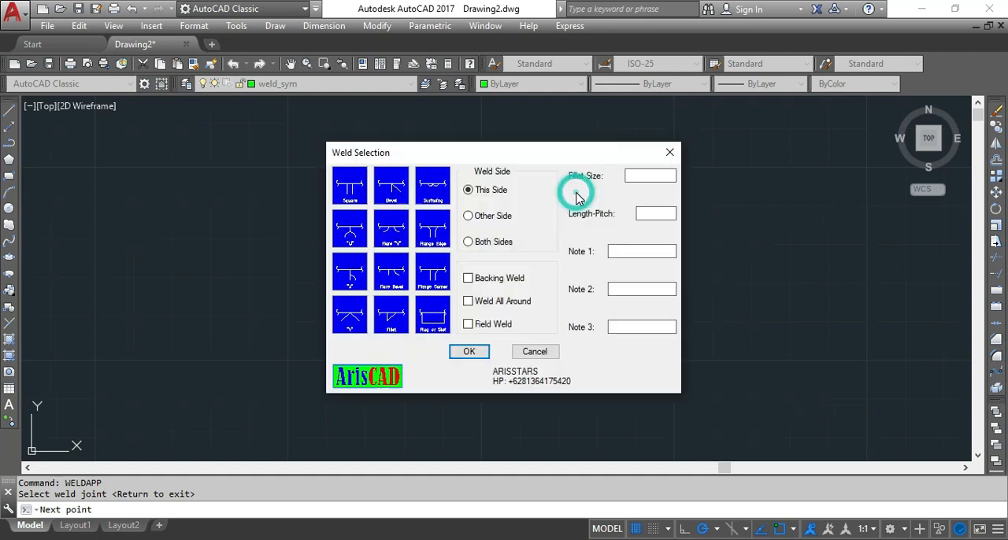
click(392, 315)
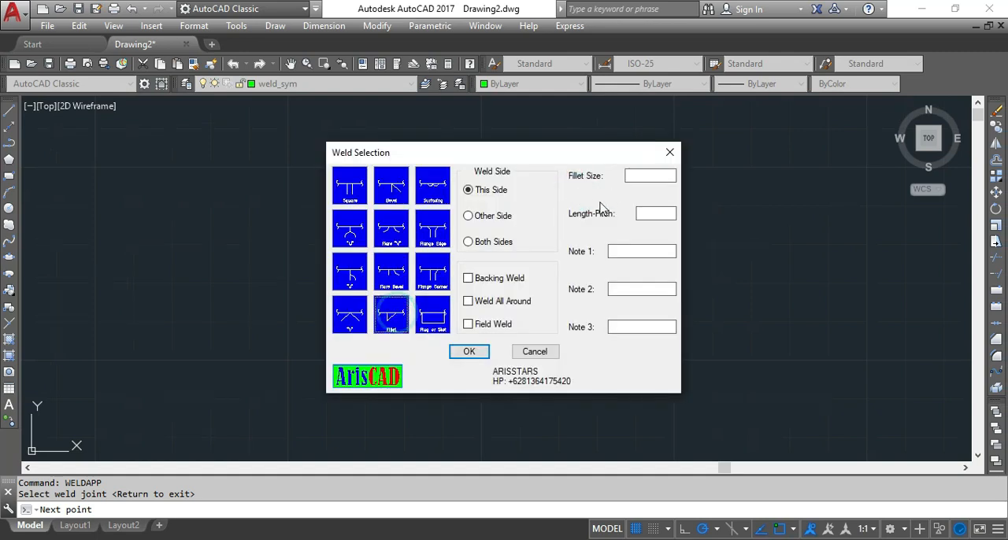
click(644, 177)
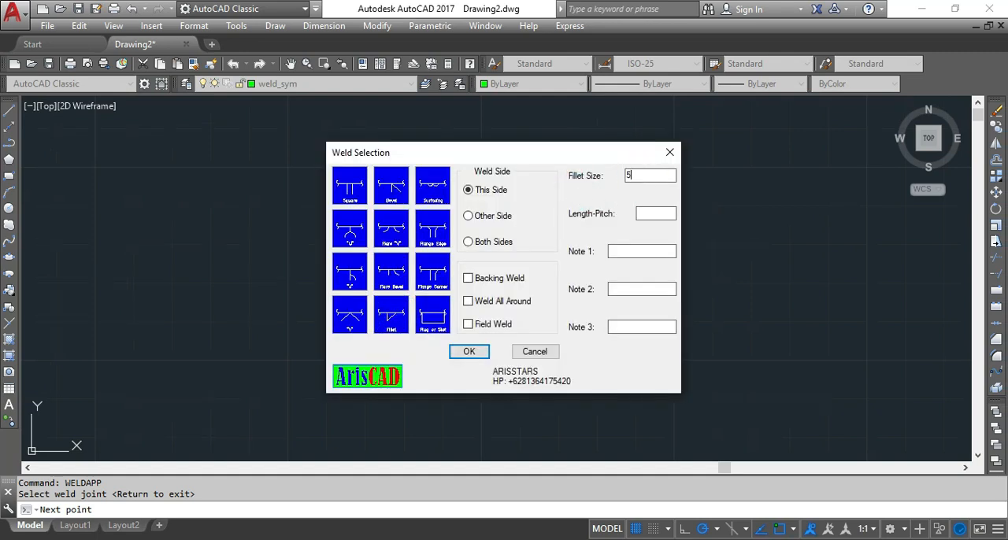
text(5)
click(468, 351)
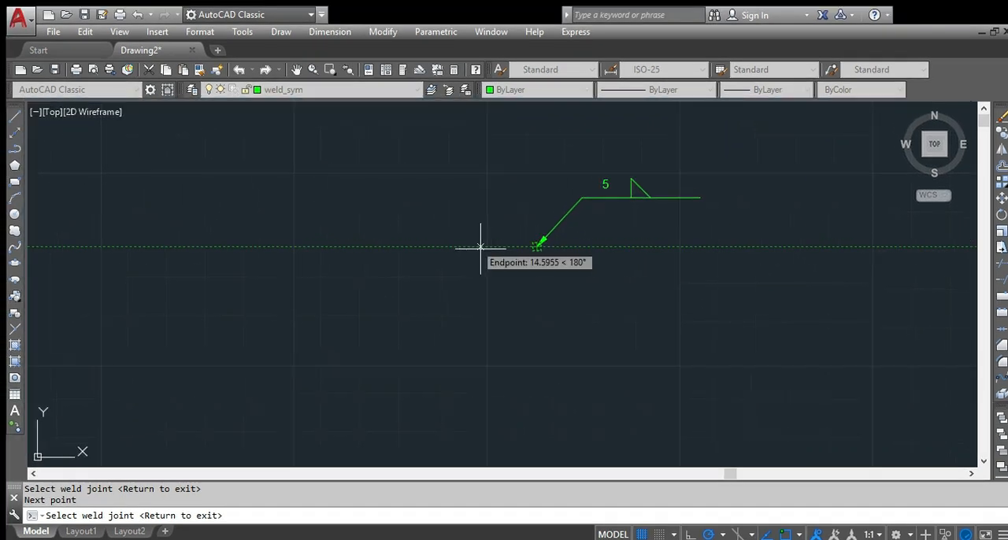
scroll(610, 291, up, 2)
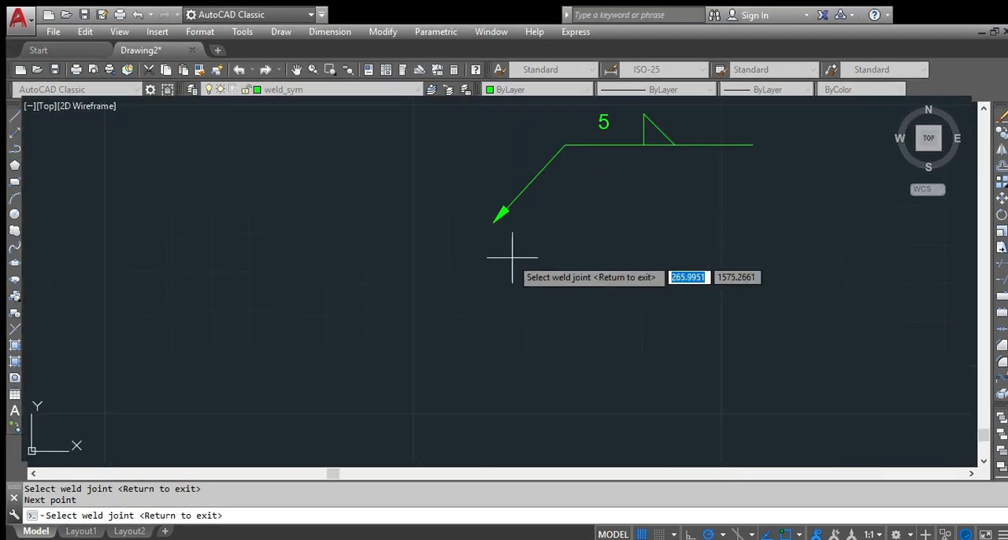
Place a size 5 Fillet weld symbol on Both Sides below the first symbol, its leader pointing up to the joint.
click(495, 270)
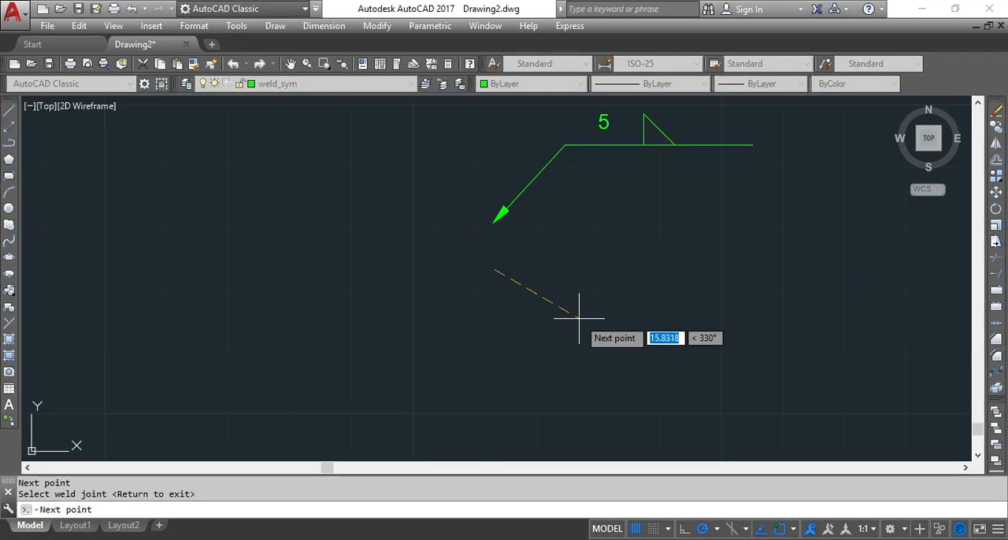
click(578, 317)
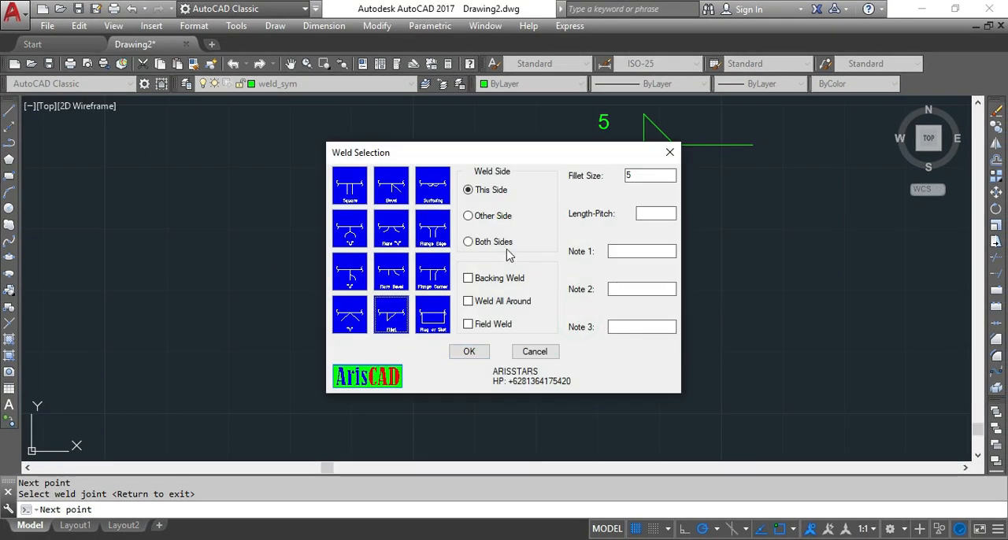
click(484, 243)
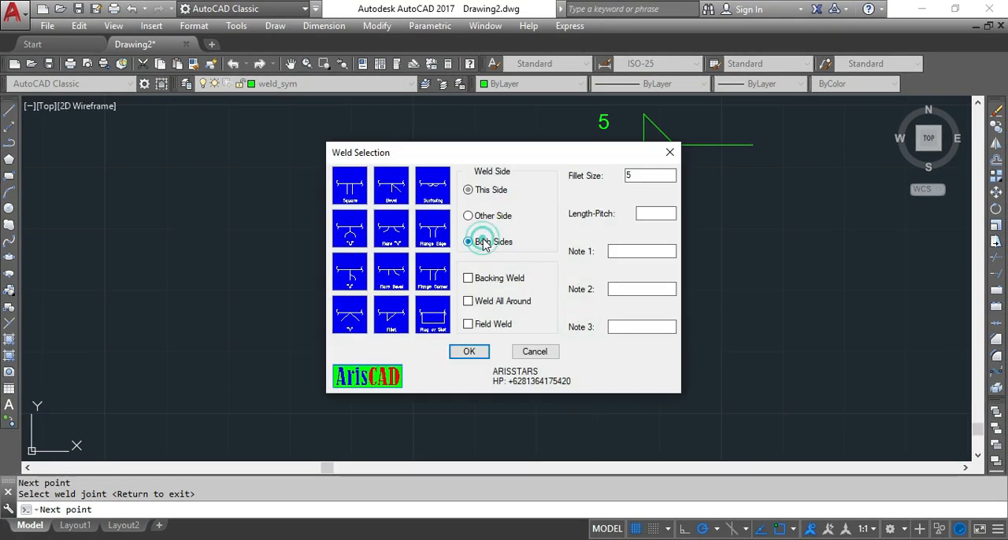
click(476, 355)
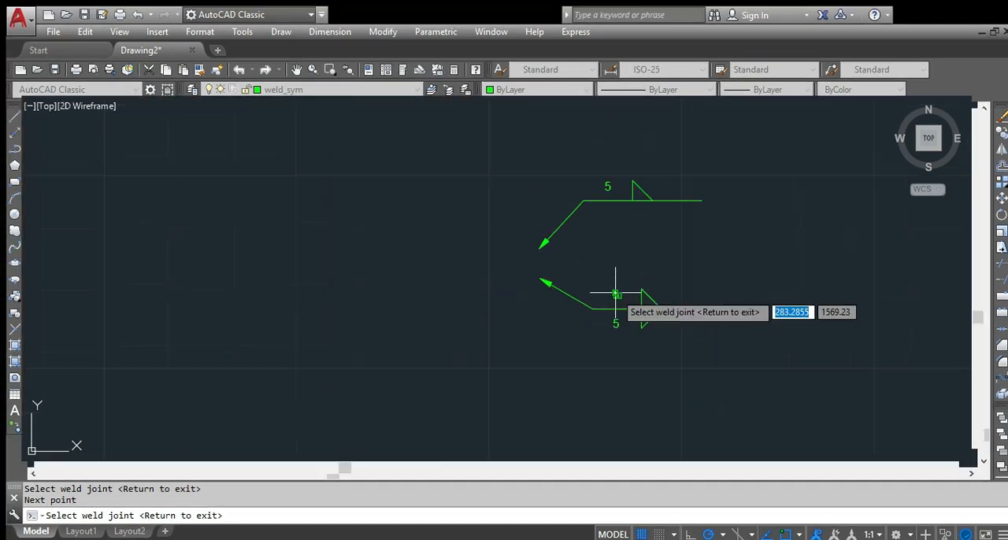
Place a size 5 Both Sides Fillet weld symbol with Weld All Around, to the left of the first symbol with its leader pointing down.
click(480, 248)
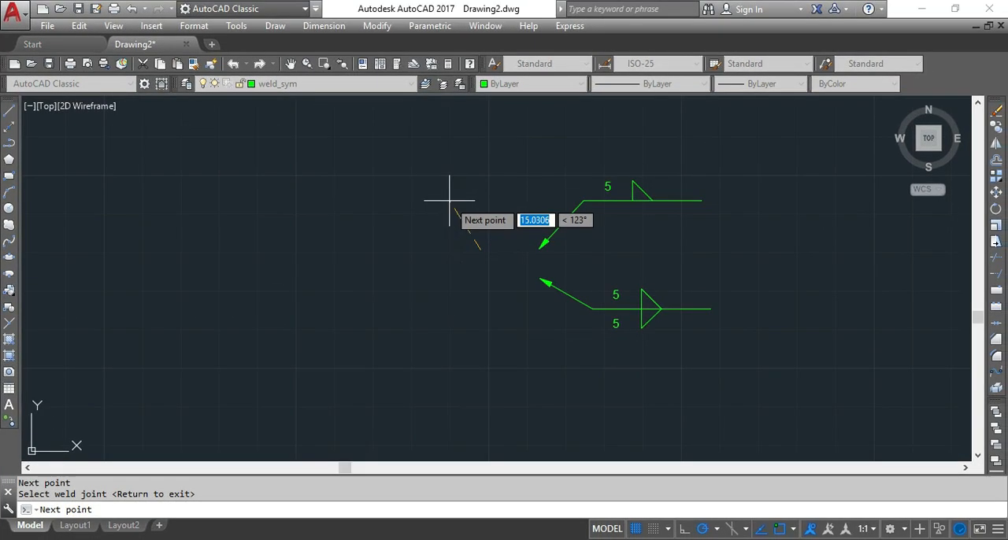
click(449, 200)
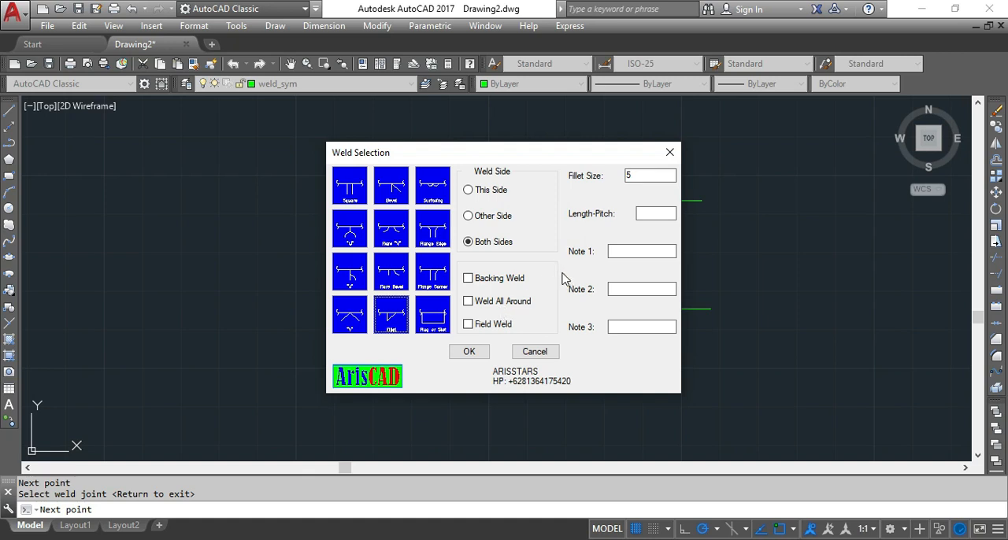
click(470, 305)
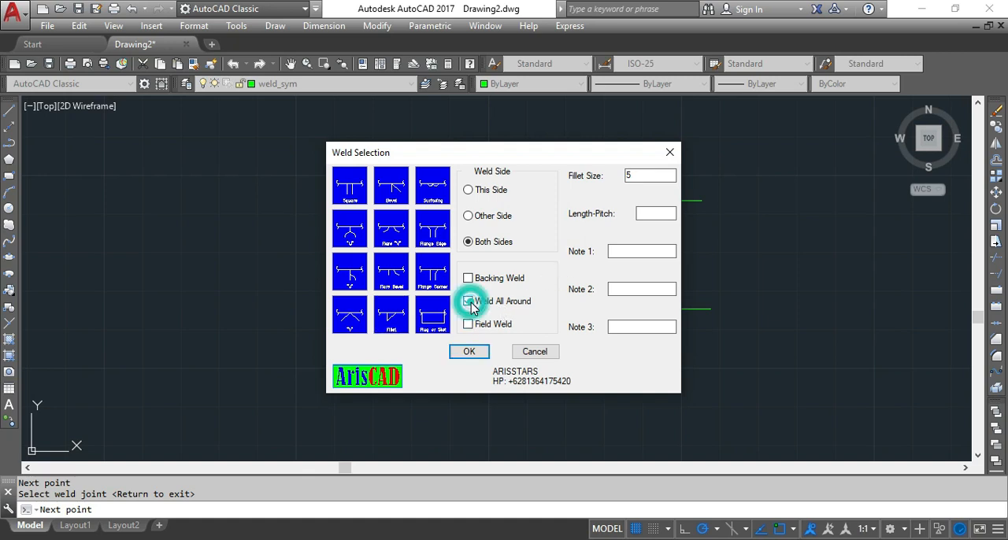
click(469, 352)
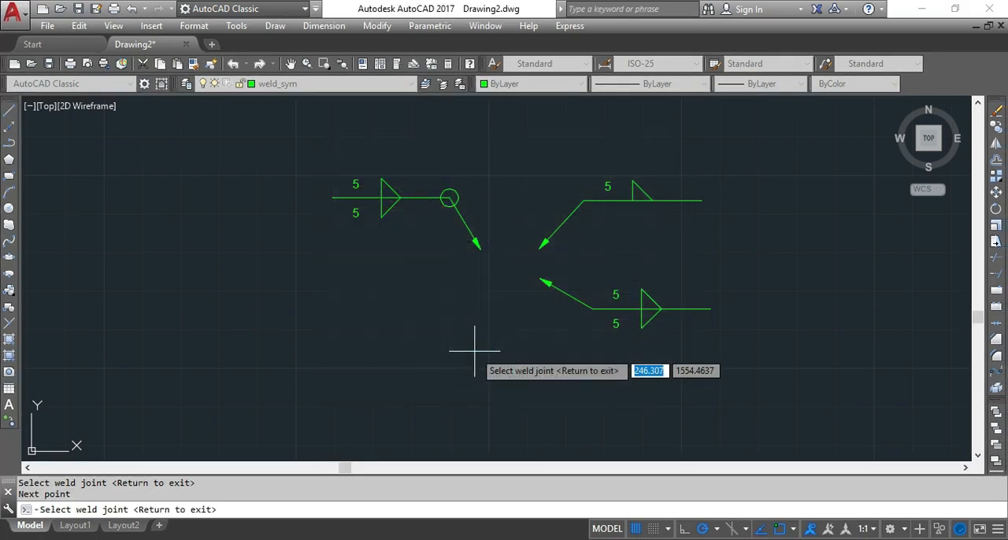
Place a size 5 This Side Fillet weld symbol with Weld All Around and Field Weld, below the upper all-around symbol.
click(476, 278)
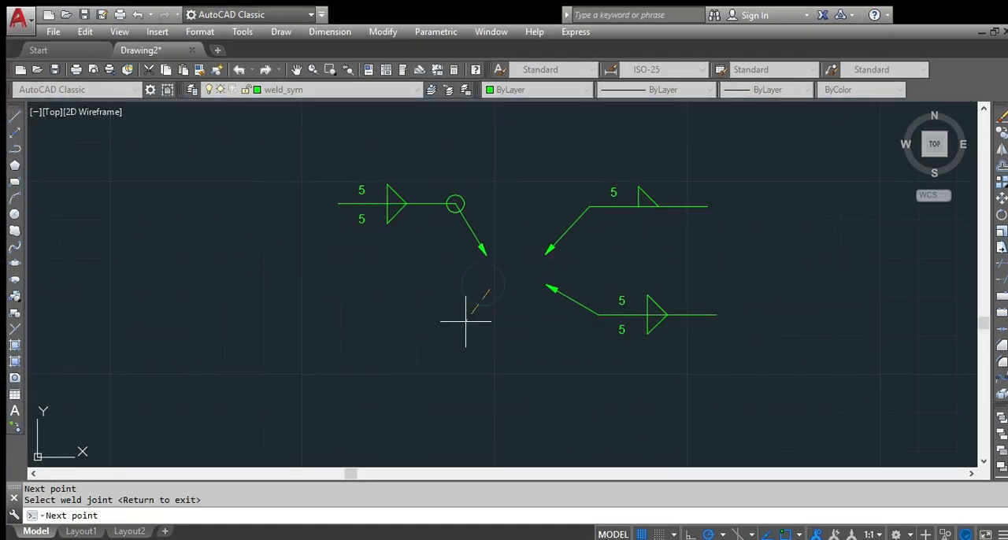
click(466, 332)
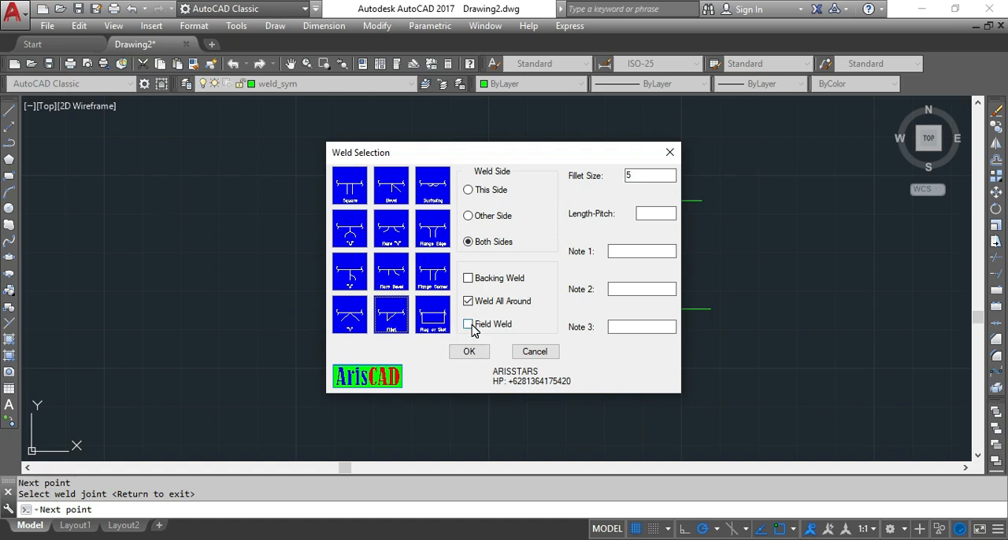
click(473, 191)
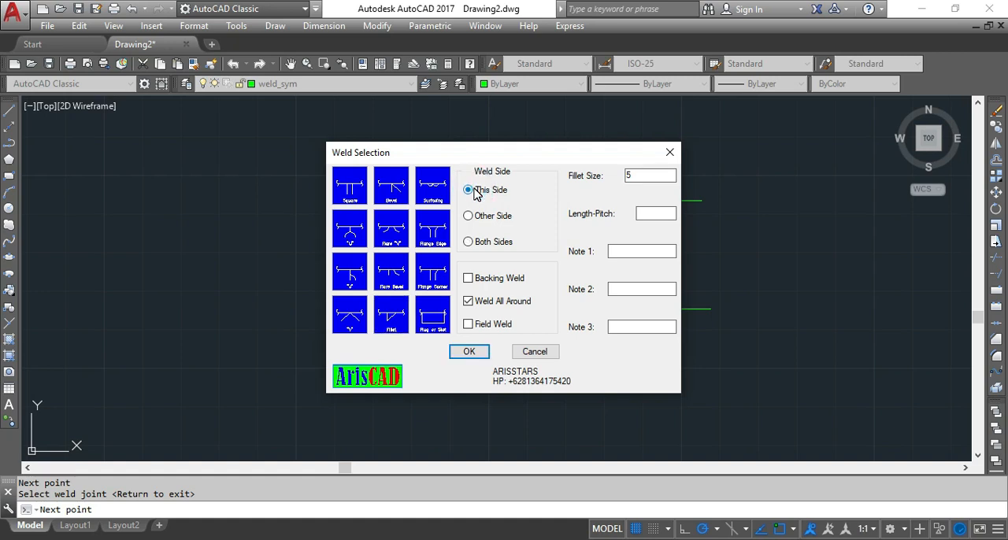
click(469, 325)
click(469, 352)
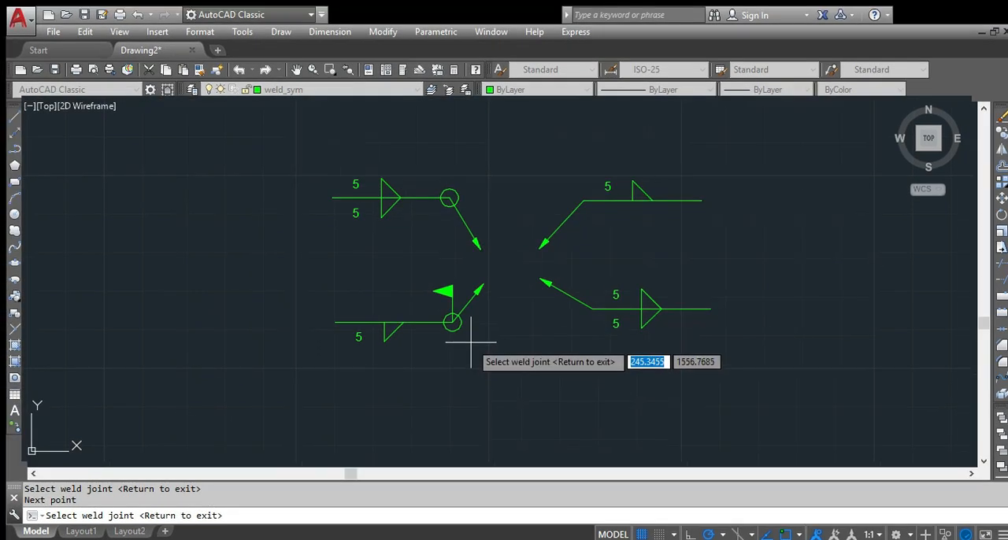
Add a size 5 This Side Fillet all-around field weld symbol left of the others, with the notes NOTE 1 and NOTE 2.
scroll(471, 344, down, 4)
scroll(244, 266, up, 4)
scroll(535, 394, down, 4)
scroll(661, 406, up, 4)
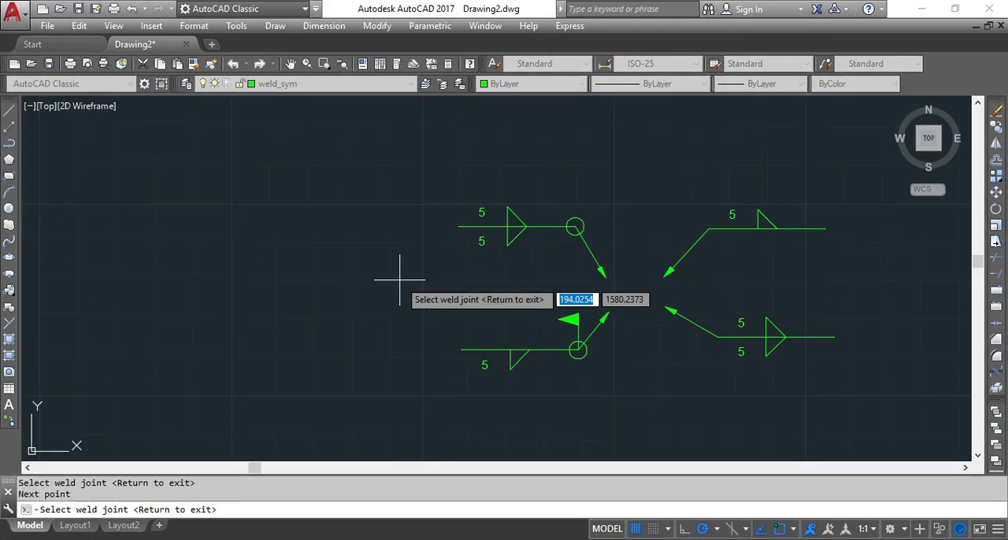
click(399, 279)
click(370, 227)
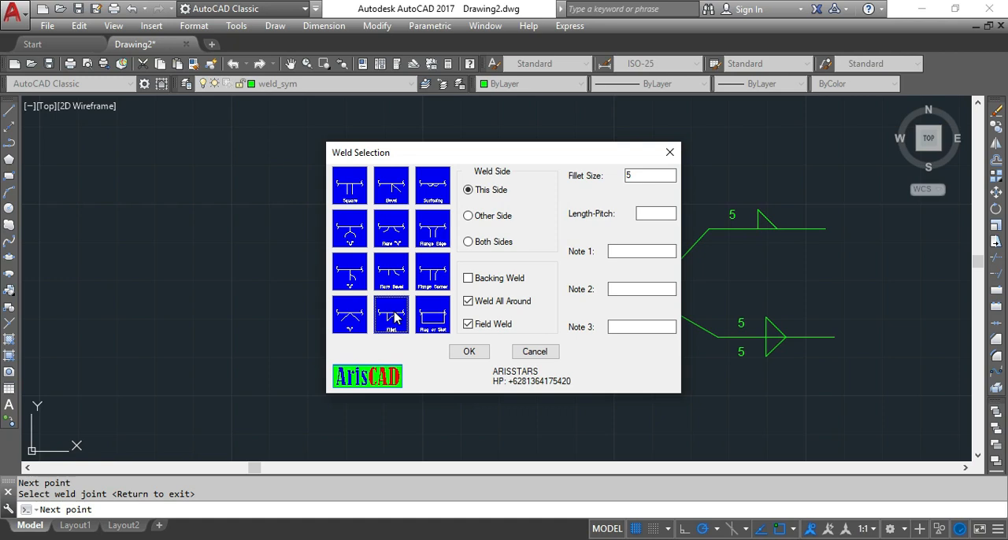
click(645, 251)
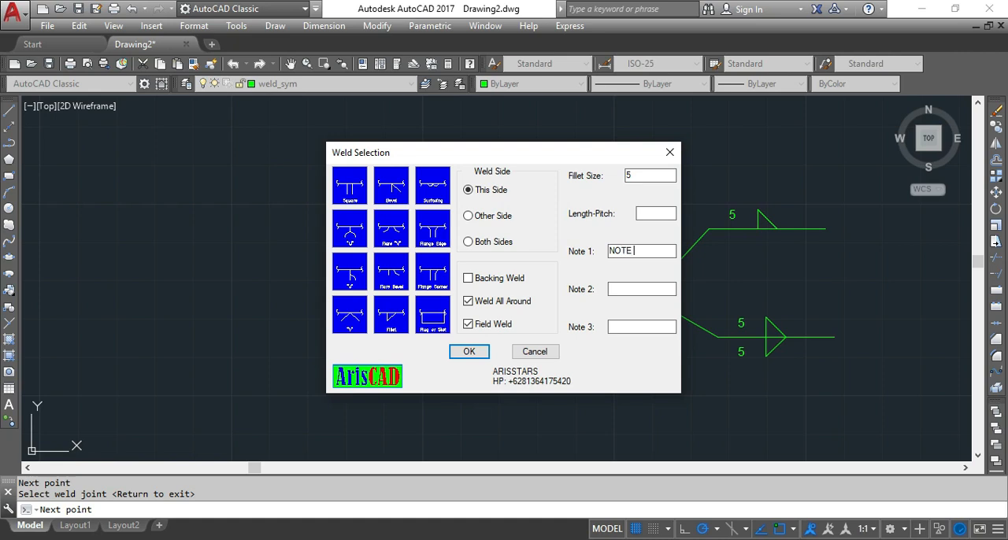
drag(624, 248, 652, 247)
key(ctrl+c)
click(646, 289)
key(ctrl+v)
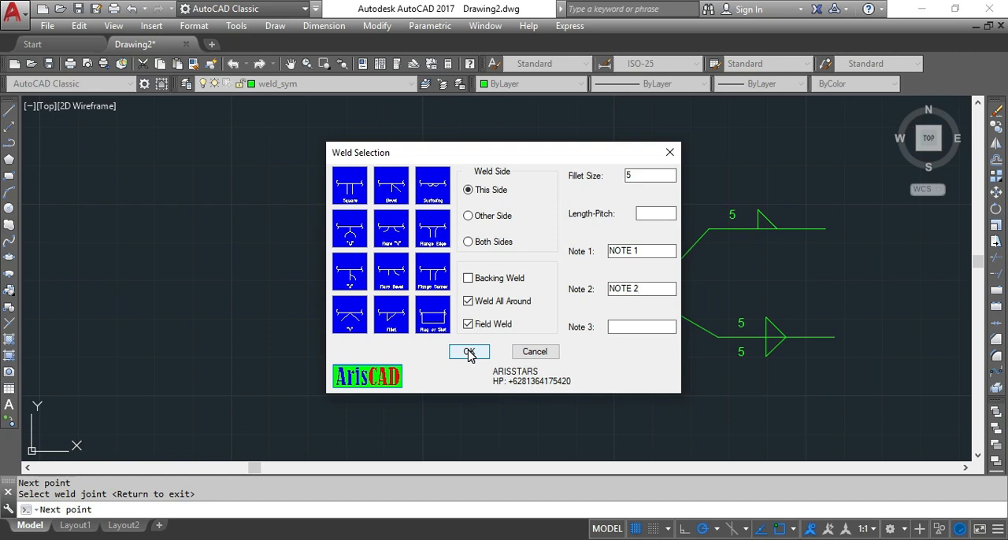
click(468, 352)
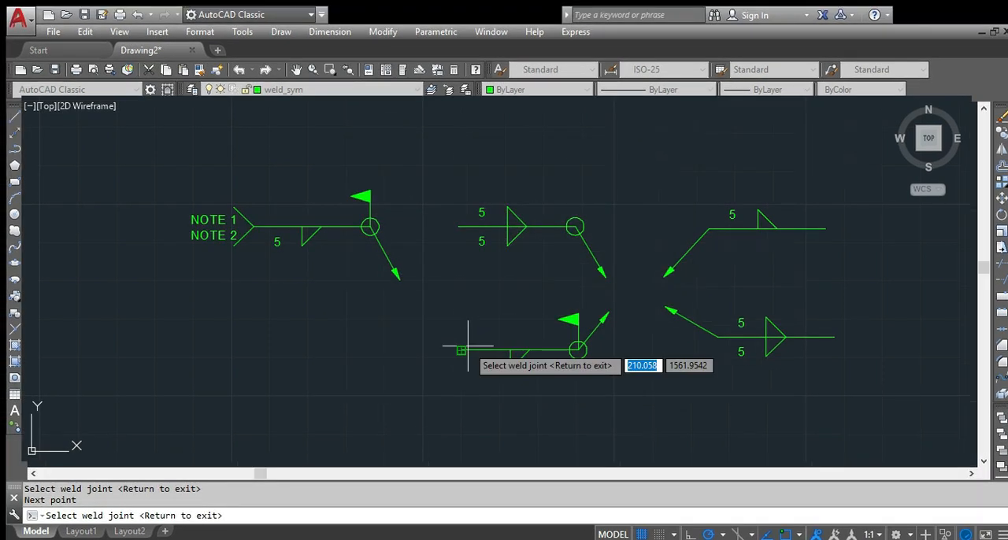
Place a This Side Bevel all-around field weld symbol below the one with two notes, keeping only NOTE 2, and end the weld command.
scroll(393, 351, down, 2)
scroll(405, 344, up, 4)
scroll(442, 332, down, 4)
scroll(443, 332, up, 2)
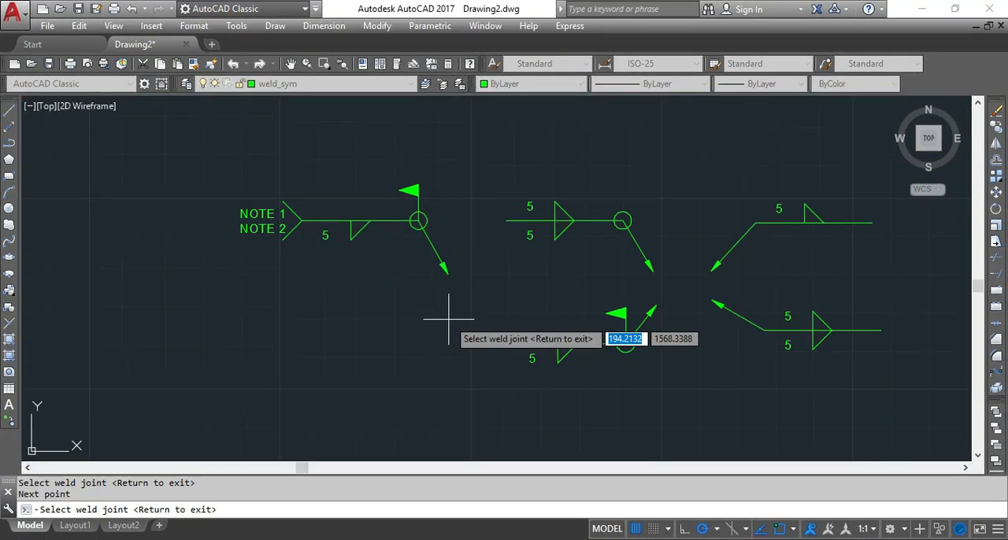
click(449, 320)
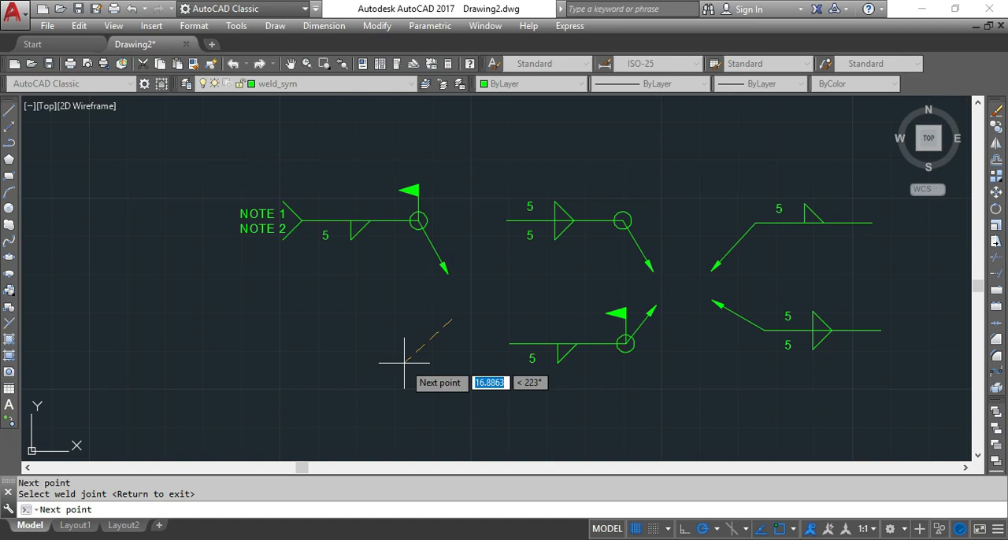
click(405, 363)
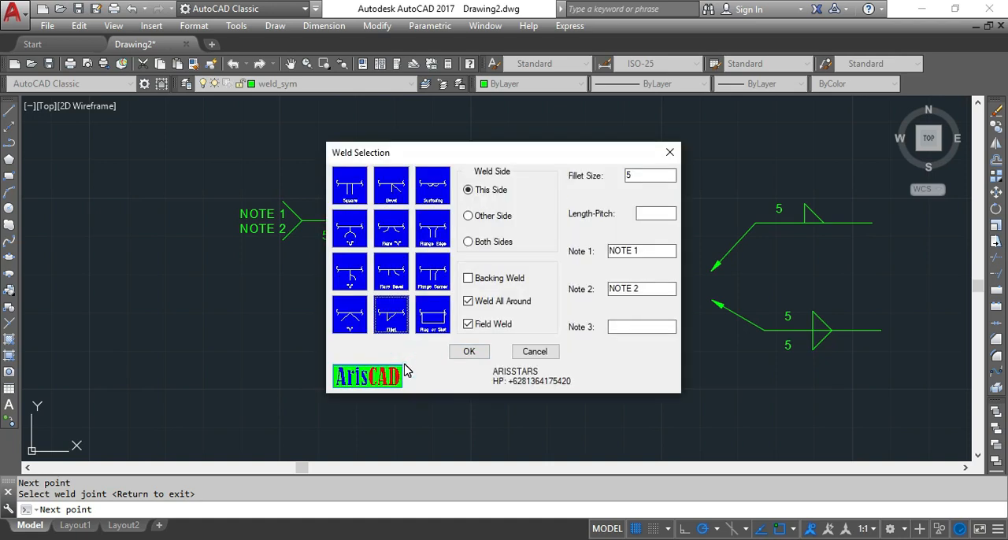
click(391, 185)
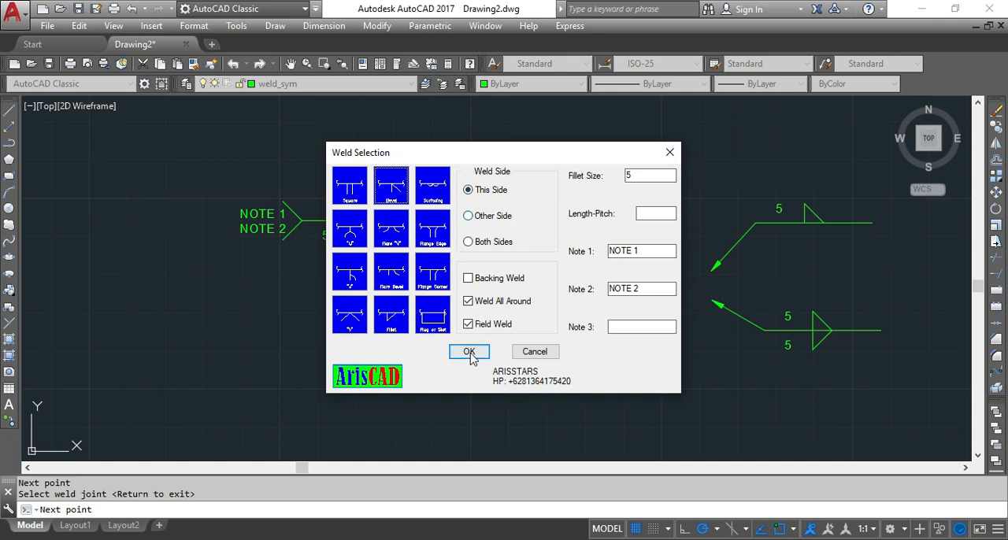
drag(661, 251, 587, 252)
key(BackSpace)
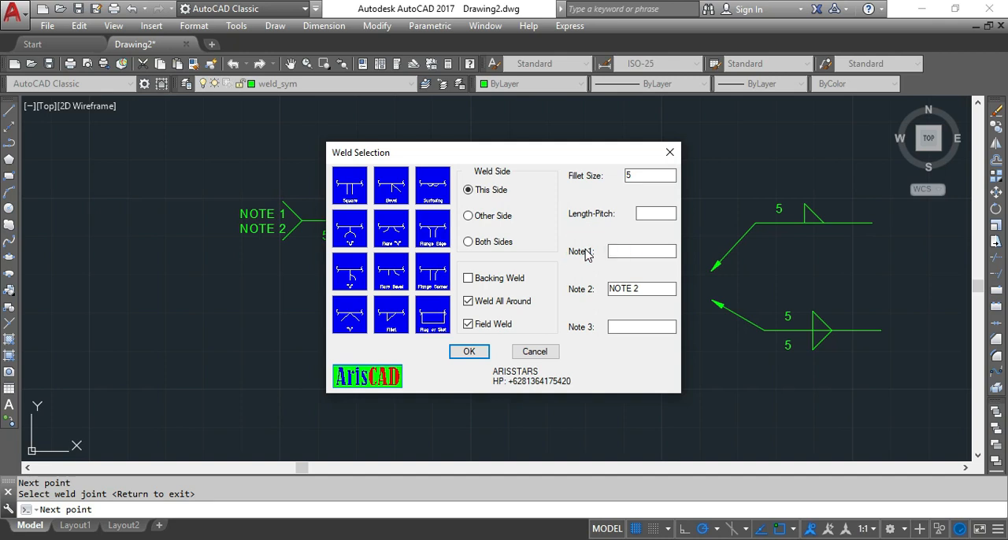
click(469, 351)
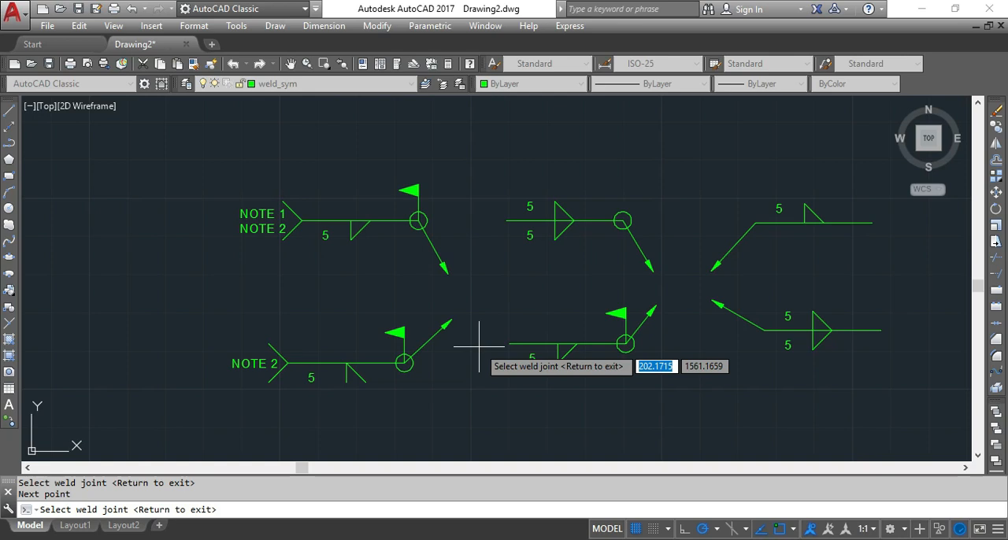
scroll(481, 343, down, 2)
scroll(582, 343, up, 2)
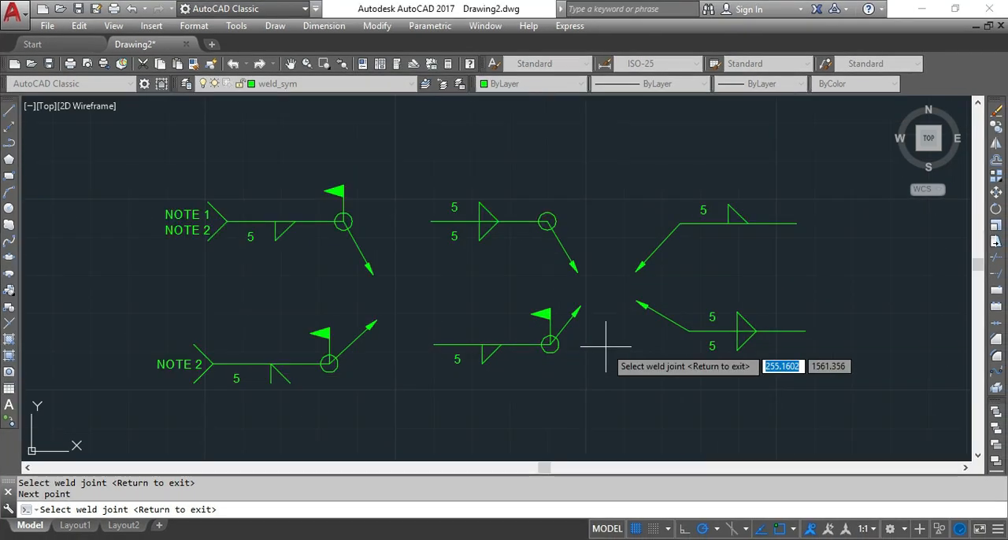
key(Return)
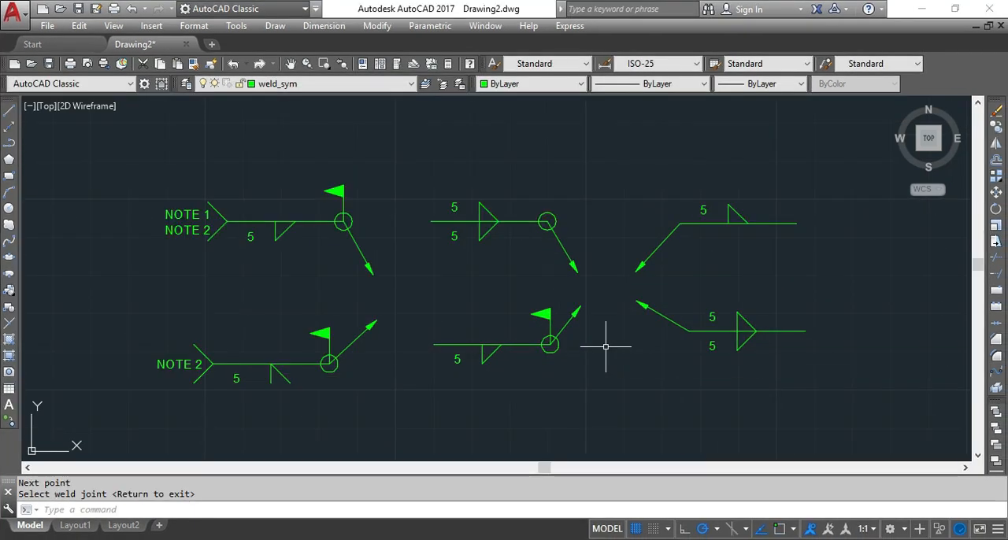